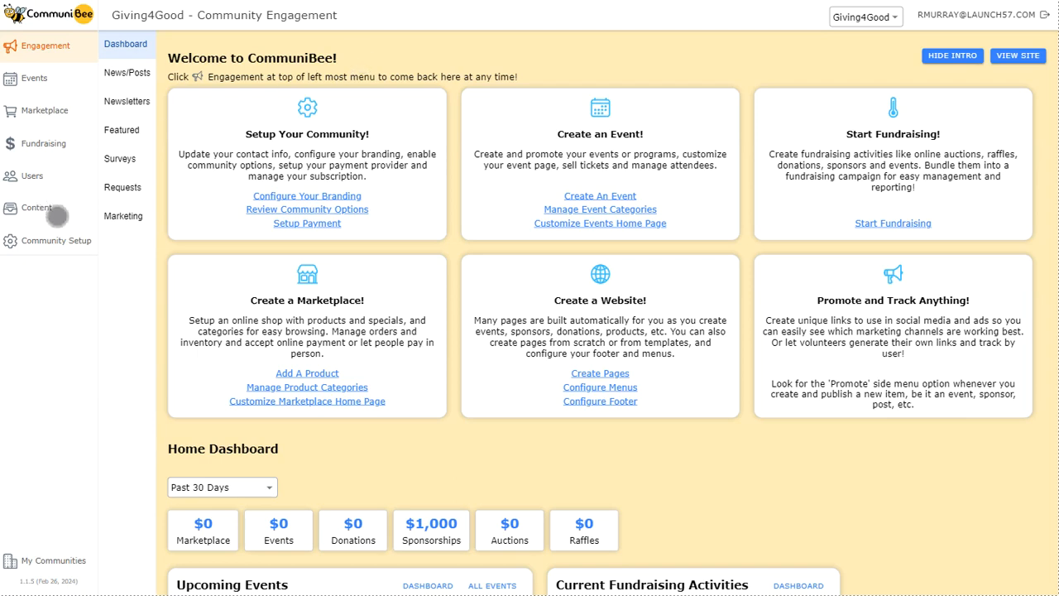
Open the site menu configuration in the Content section
left_click(58, 217)
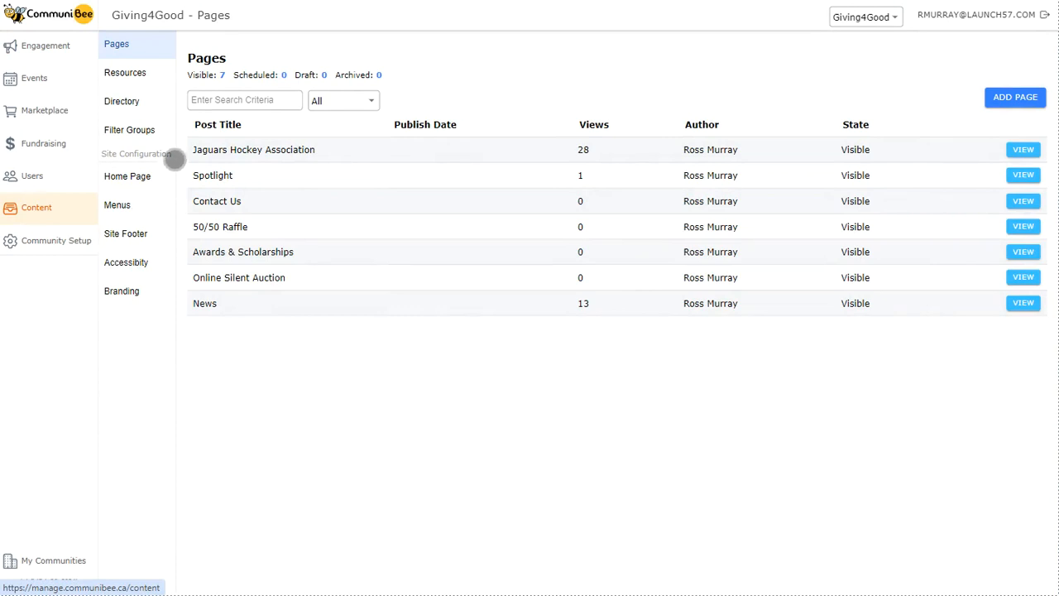
left_click(144, 207)
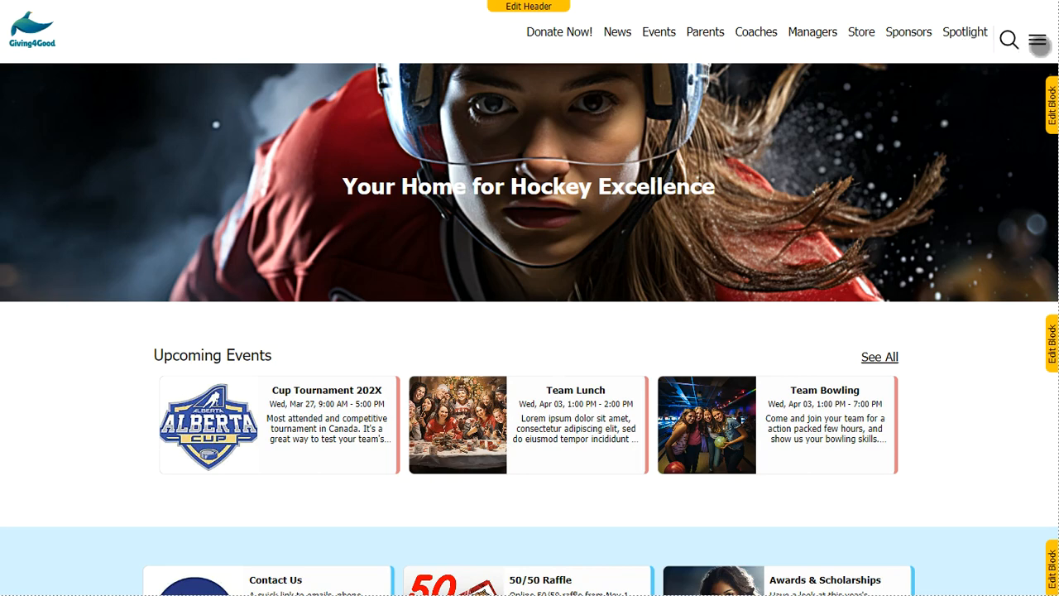
On the public home page, examine the links in the popover menu and look further down the page
left_click(1039, 46)
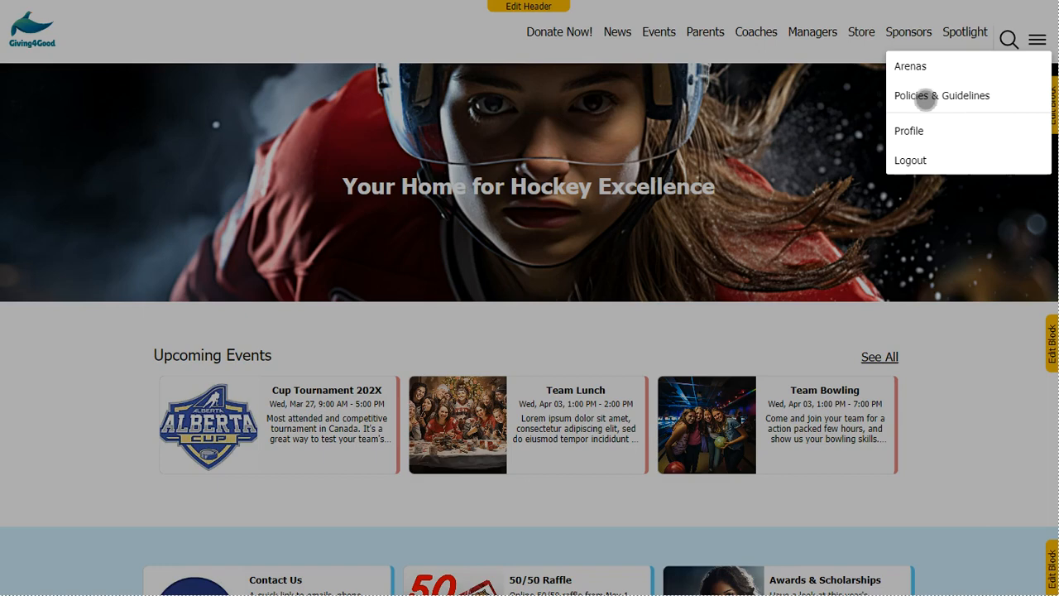
left_click(858, 93)
scroll(801, 164, "down", 3)
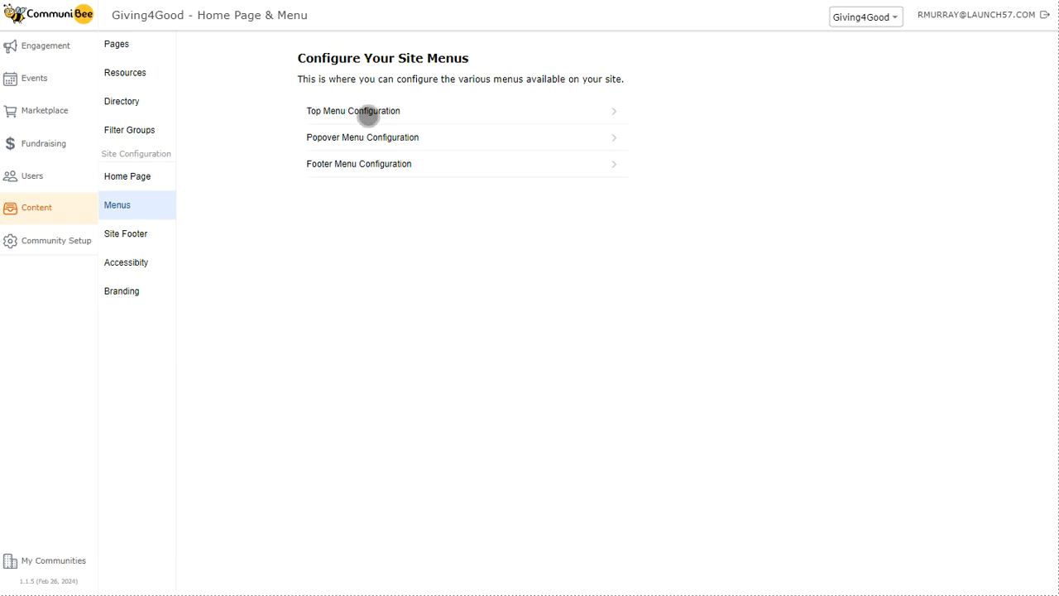
Open the top menu configuration and review the system pages available for a new menu link
left_click(368, 115)
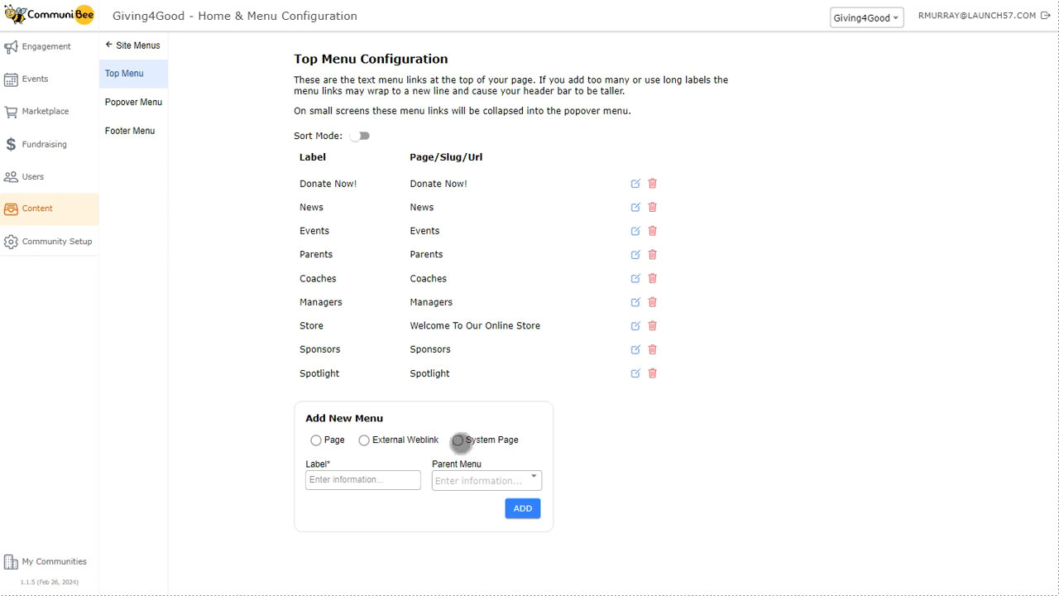
left_click(457, 441)
left_click(381, 480)
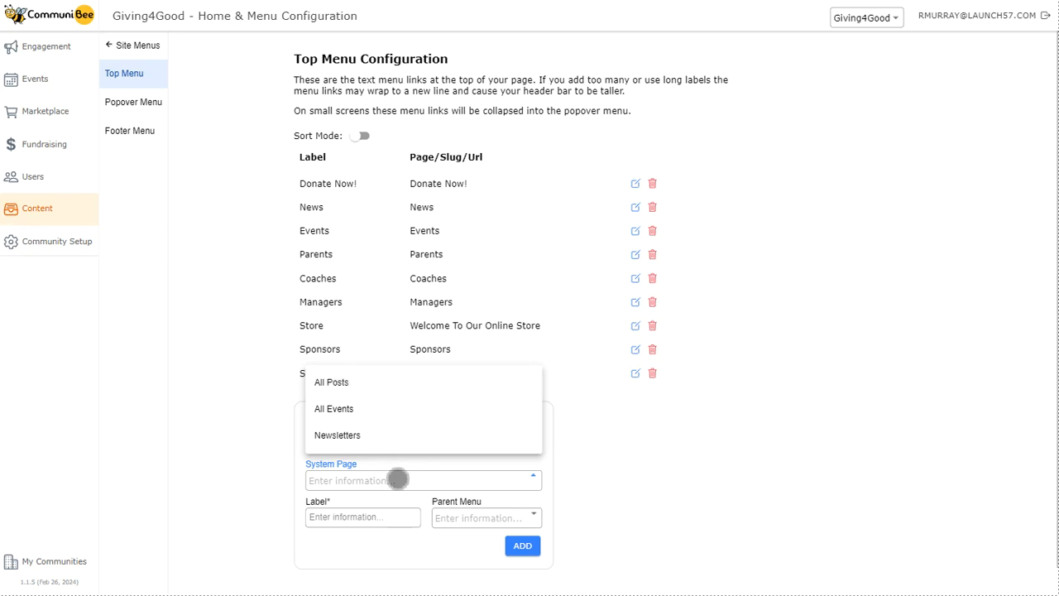
left_click(398, 478)
Set the new menu link to a page of type Event and choose the Team Lunch page
left_click(319, 440)
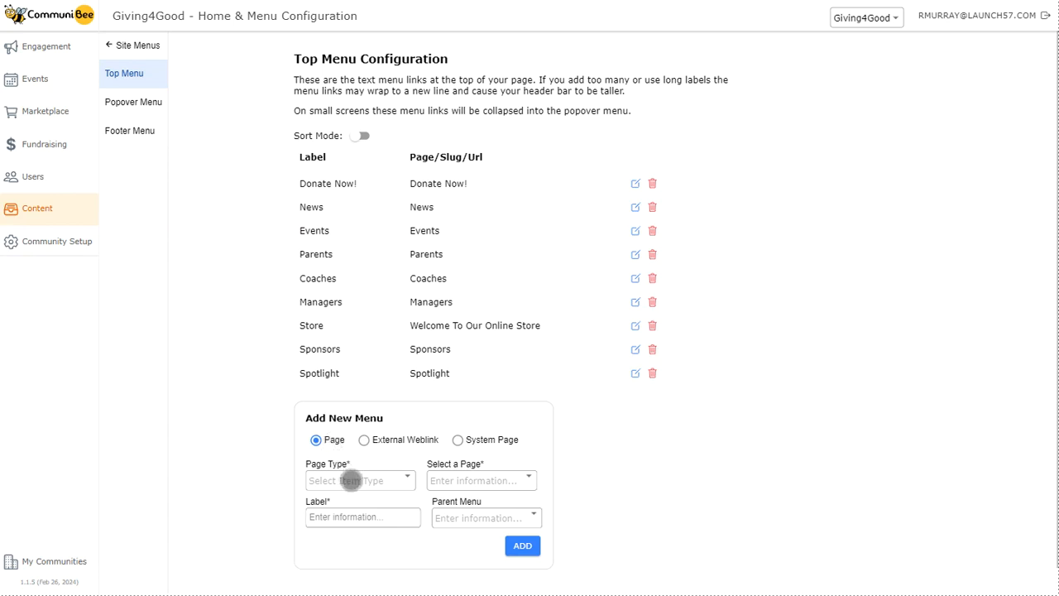
left_click(352, 480)
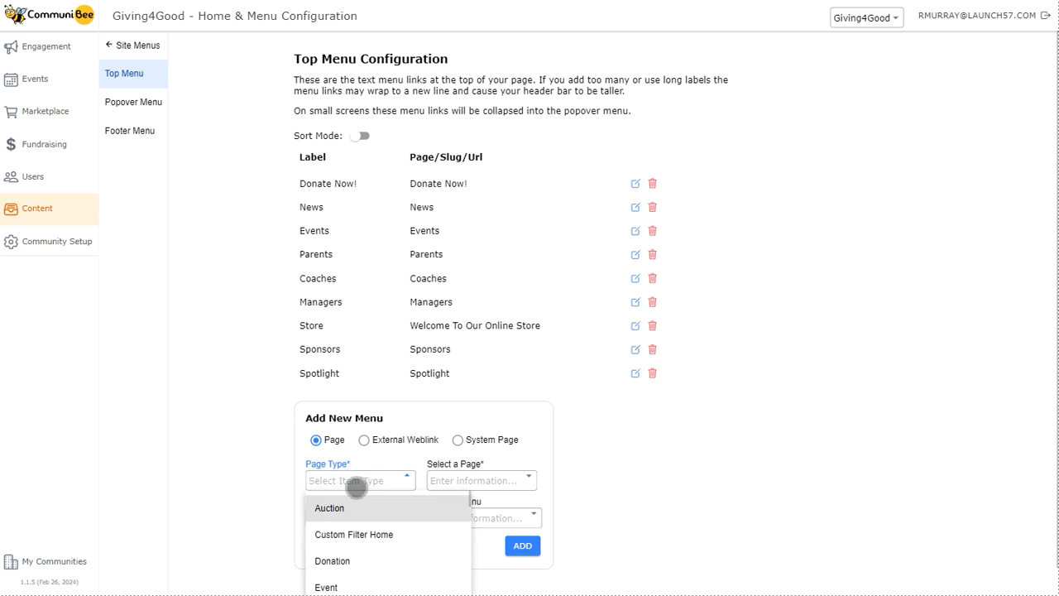
scroll(373, 536, "down", 2)
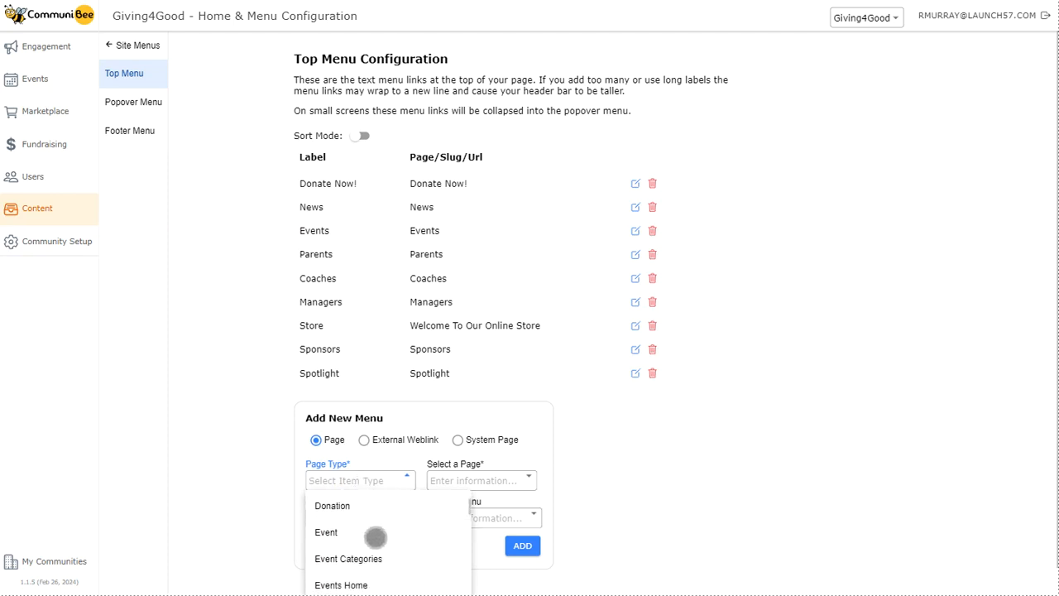
scroll(380, 541, "down", 3)
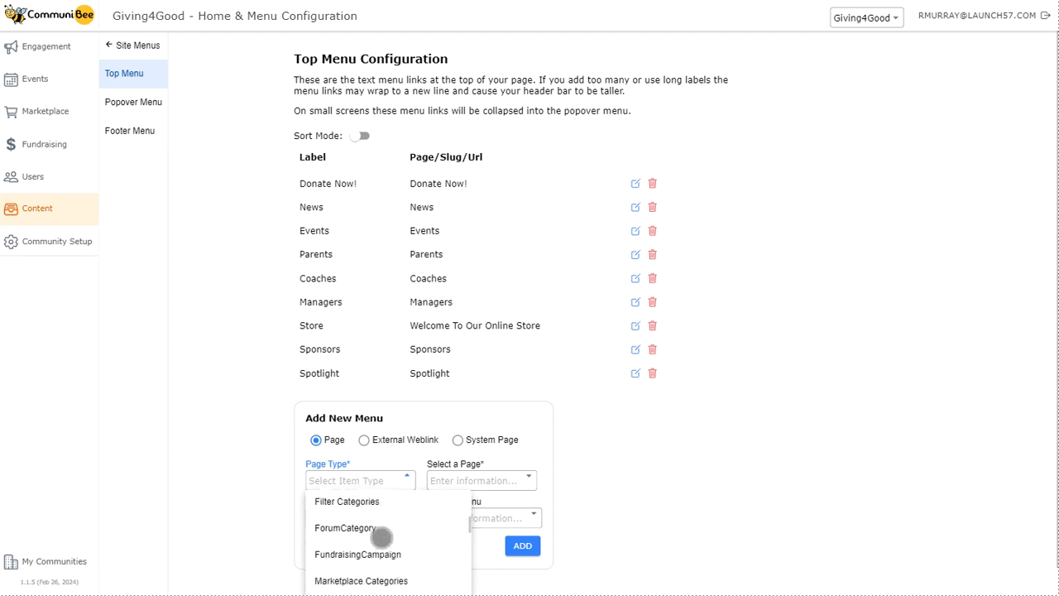
scroll(381, 537, "down", 1)
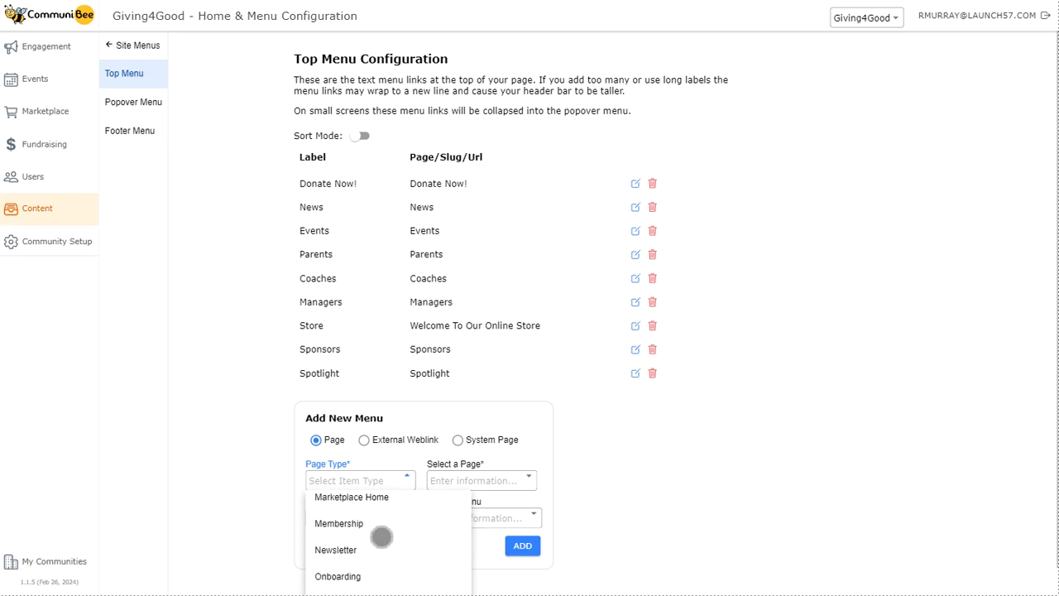
scroll(376, 552, "up", 5)
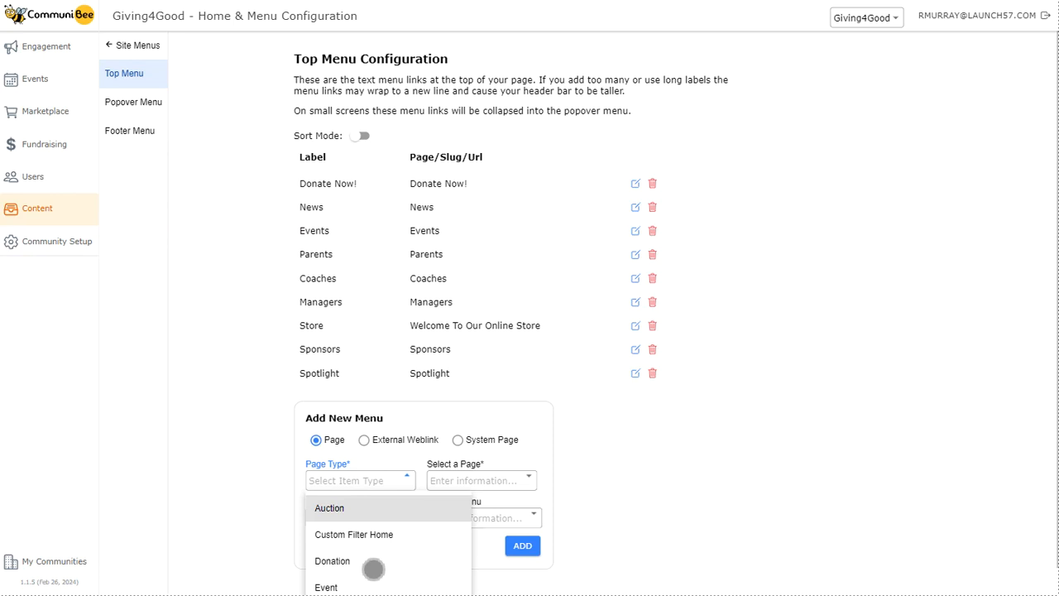
left_click(353, 585)
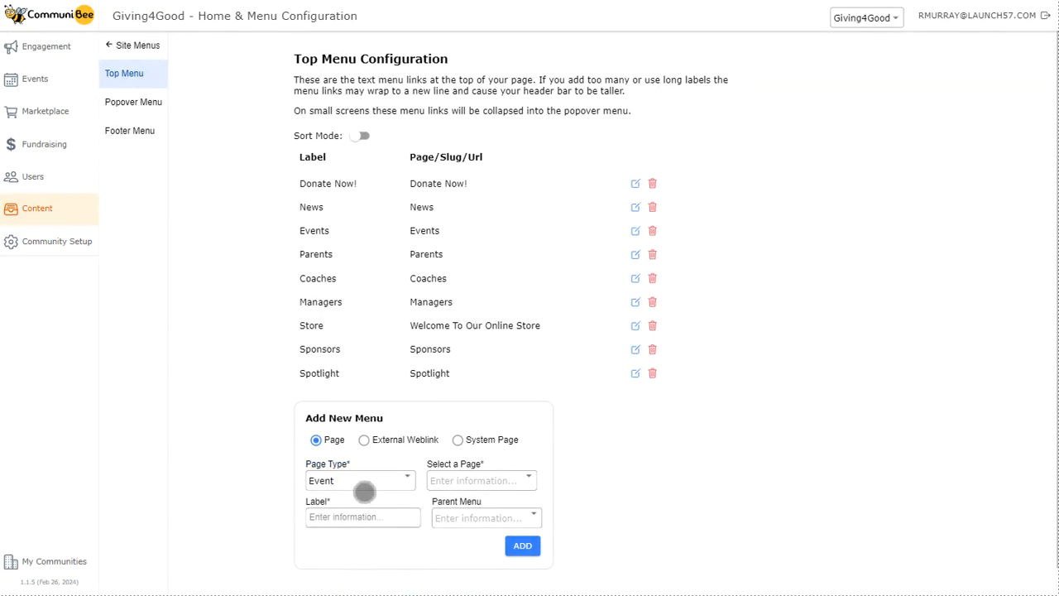
left_click(483, 487)
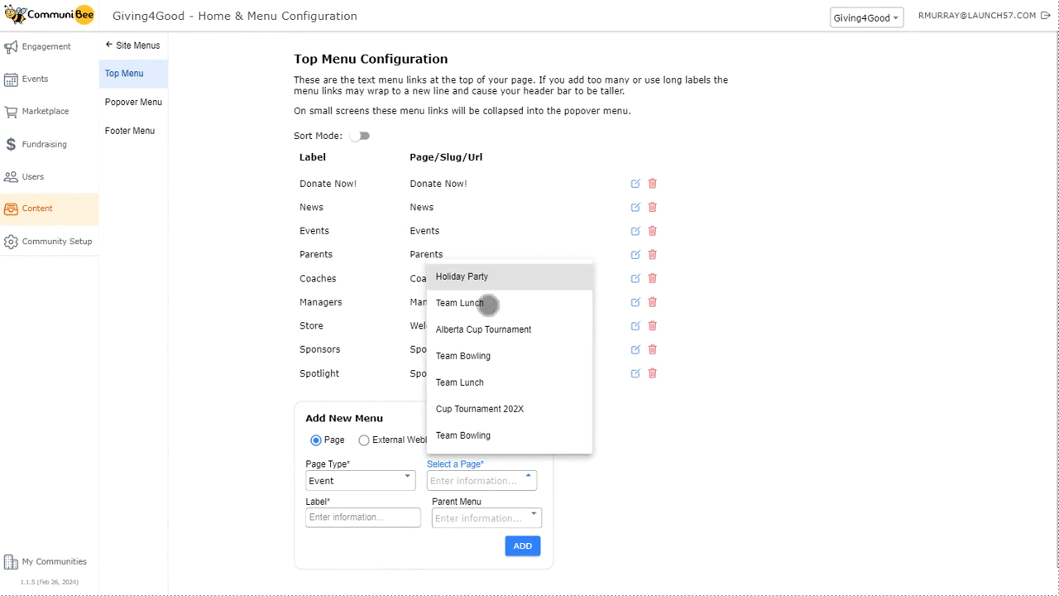
left_click(487, 305)
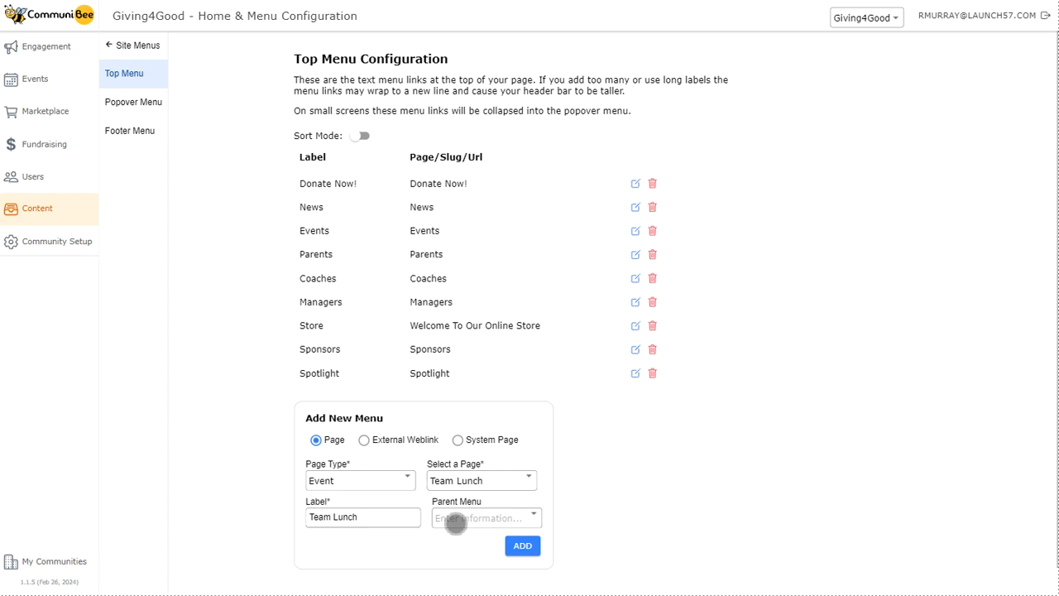
Try Managers as the parent menu, clear that choice, and add Team Lunch as a top-level link
left_click(455, 519)
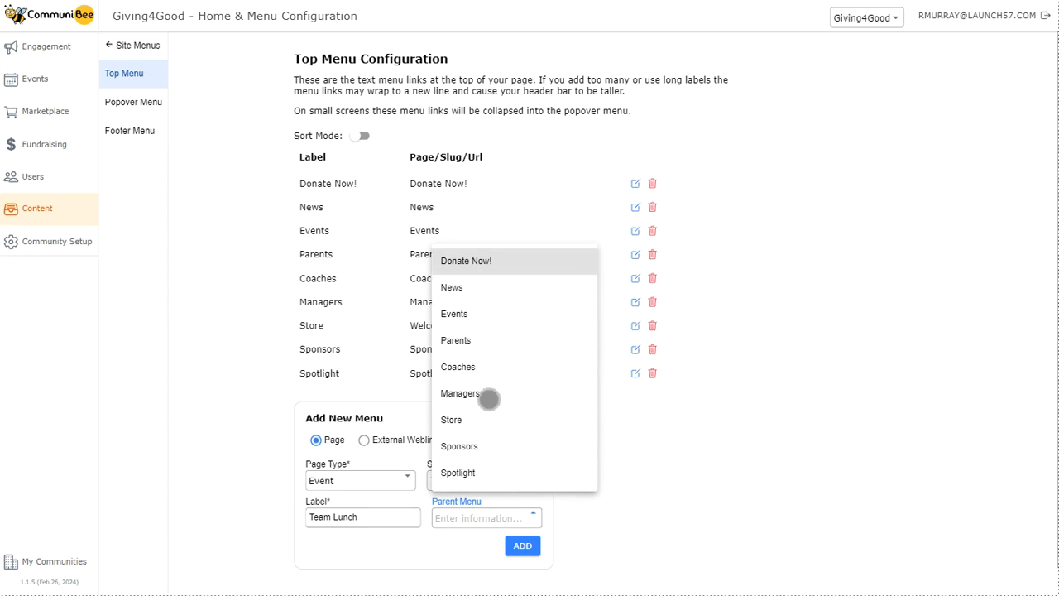
left_click(487, 393)
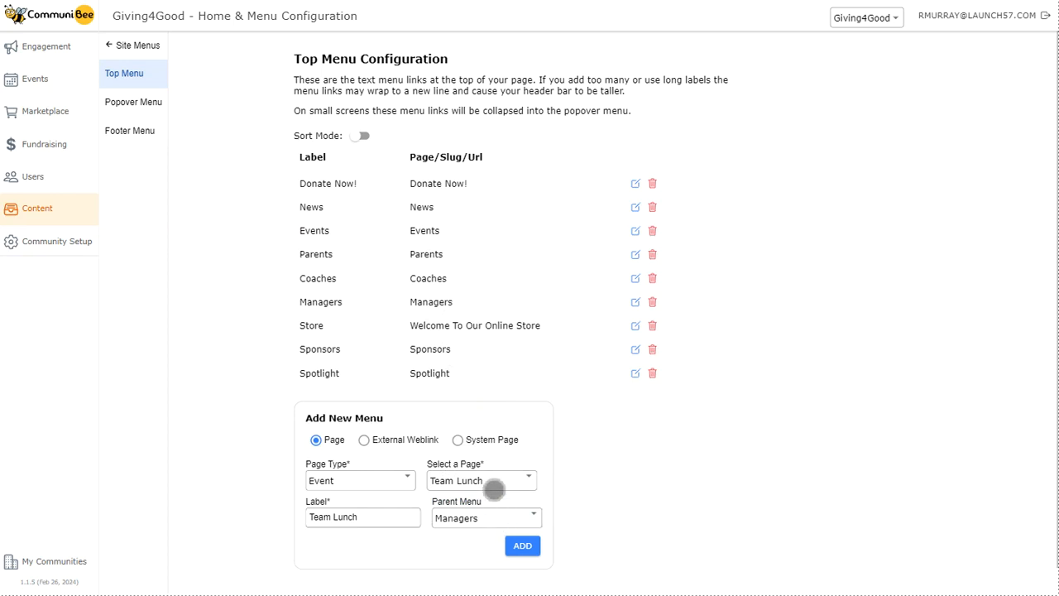
left_click(522, 519)
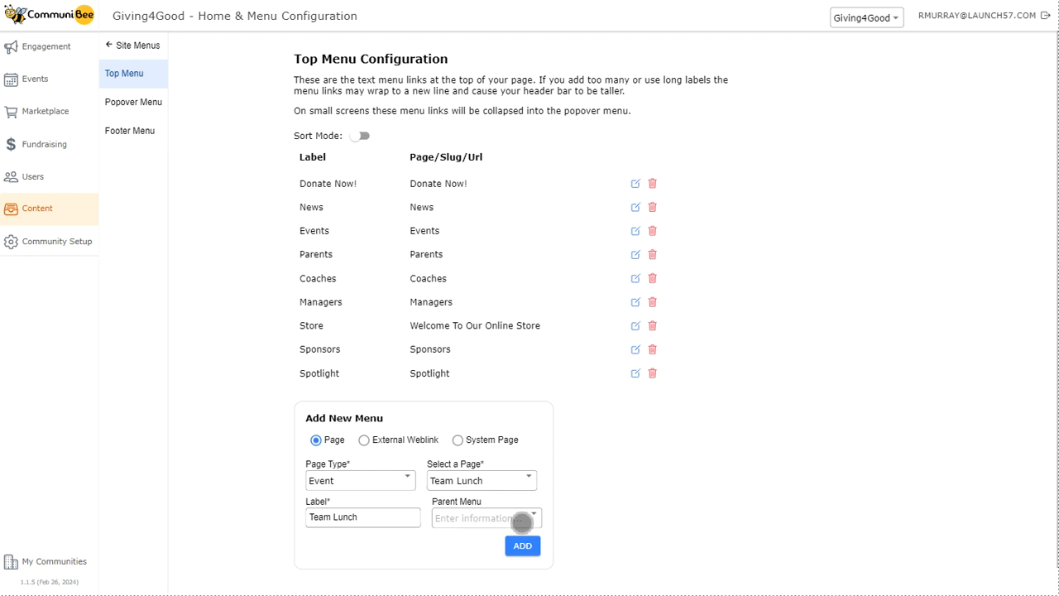
left_click(522, 546)
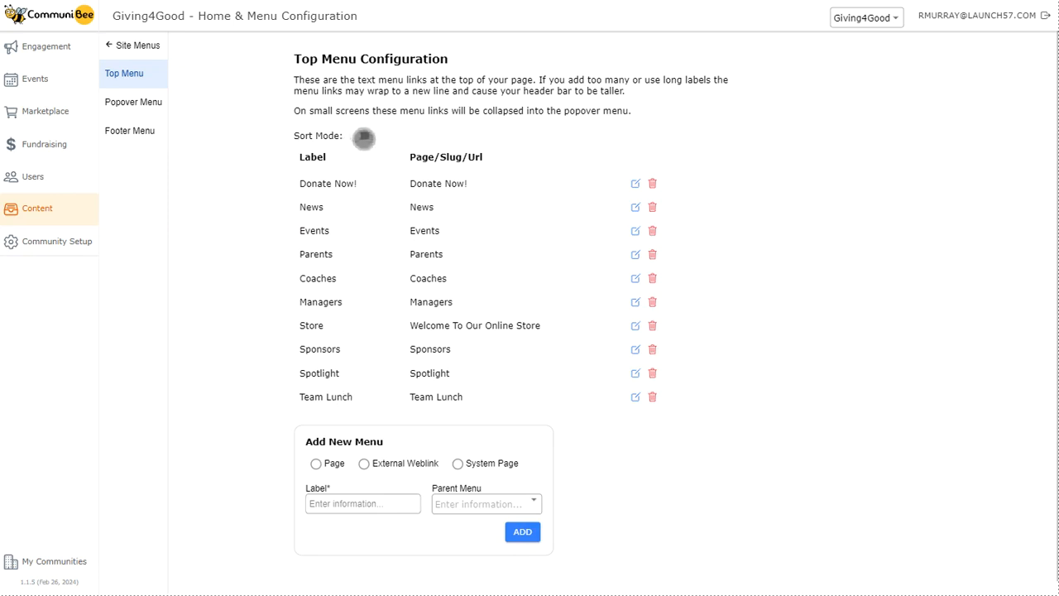
Try moving the Donate Now! entry in sort mode, and turn sort mode off again
left_click(363, 137)
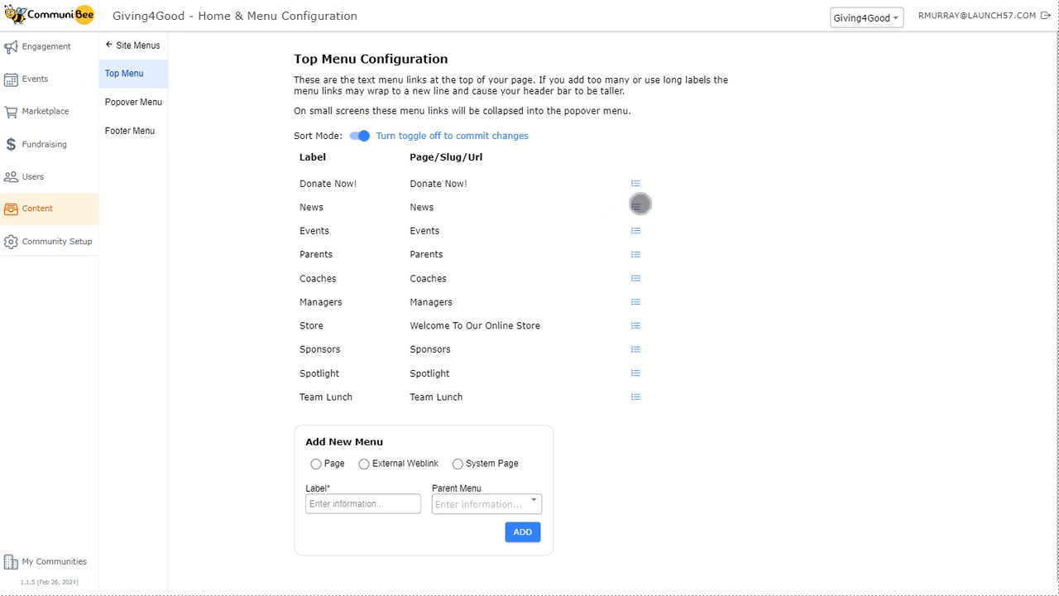
mouse_move(639, 187)
left_mouse_down()
mouse_move(642, 218)
mouse_move(634, 186)
left_mouse_up()
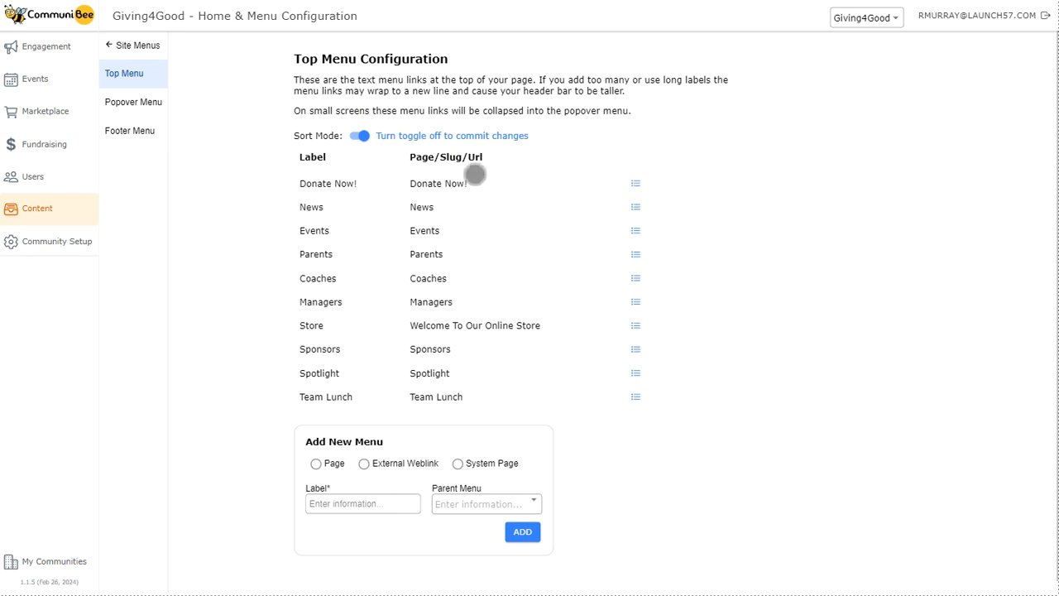
left_click(364, 138)
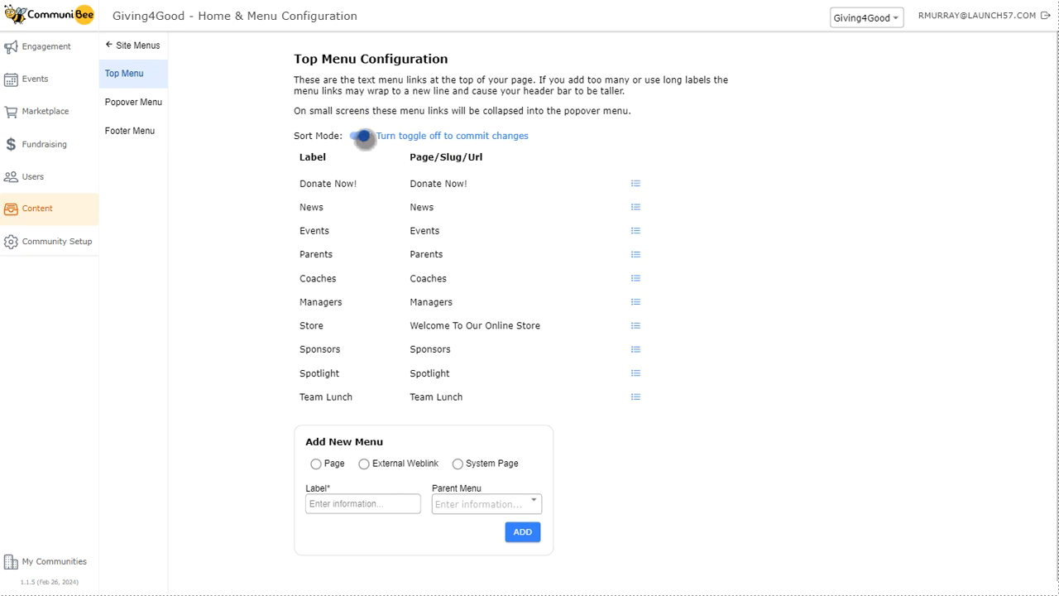
left_click(364, 137)
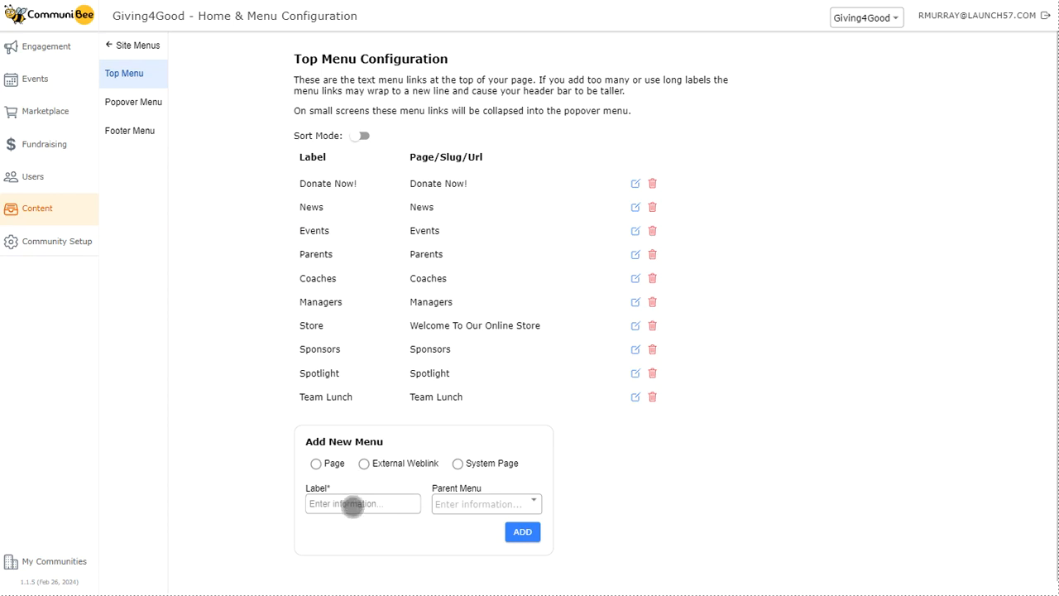
Add a top menu entry labelled "Dropdown" without linking it to a page
left_click(353, 506)
type("Dropdown")
left_click(522, 533)
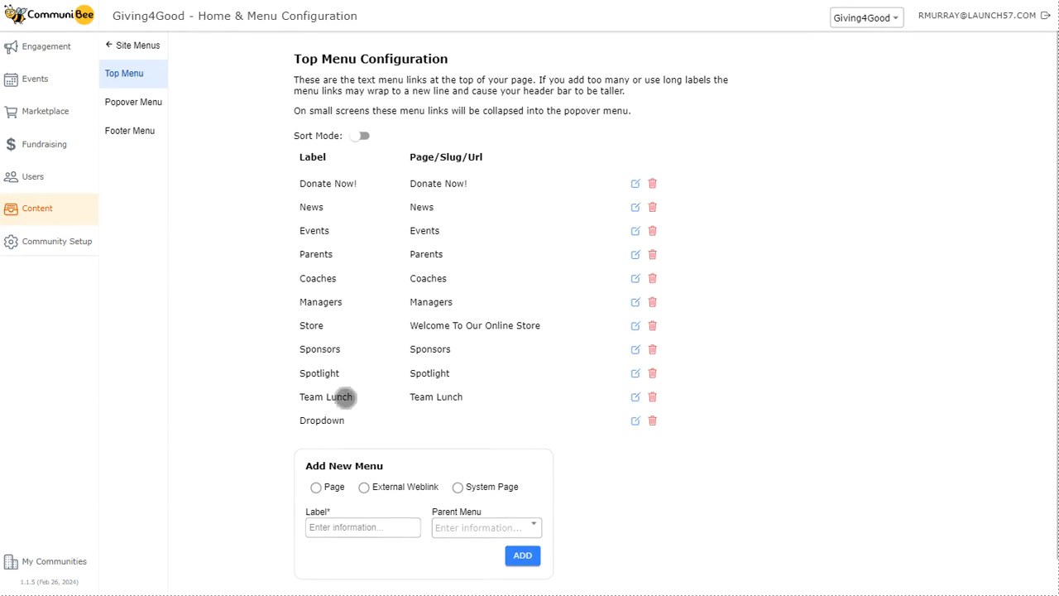
Set Dropdown as the Team Lunch link's parent menu, save it, and expand Dropdown on the public home page
left_click(636, 398)
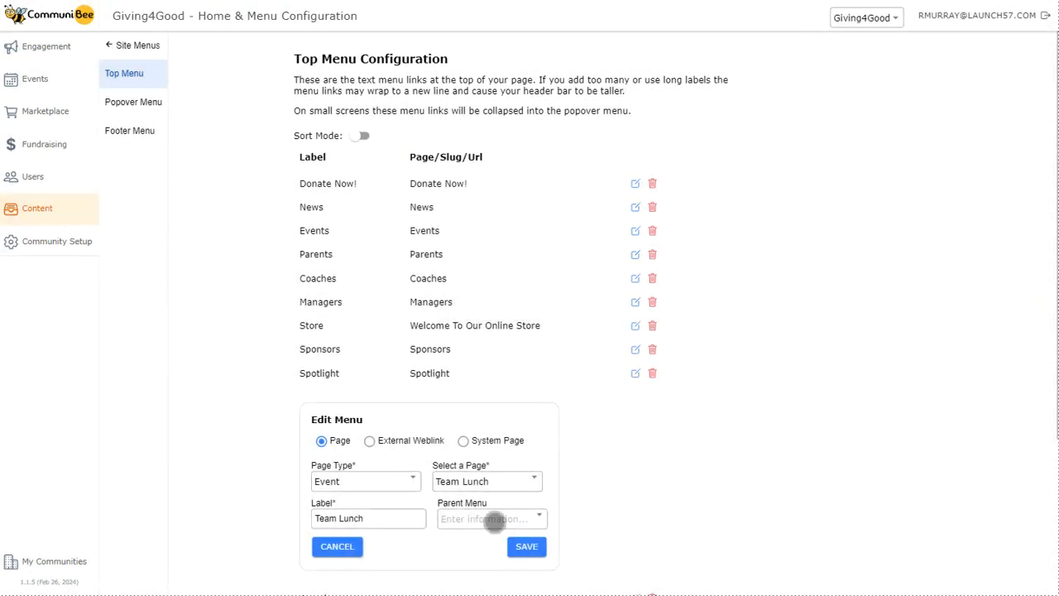
left_click(494, 519)
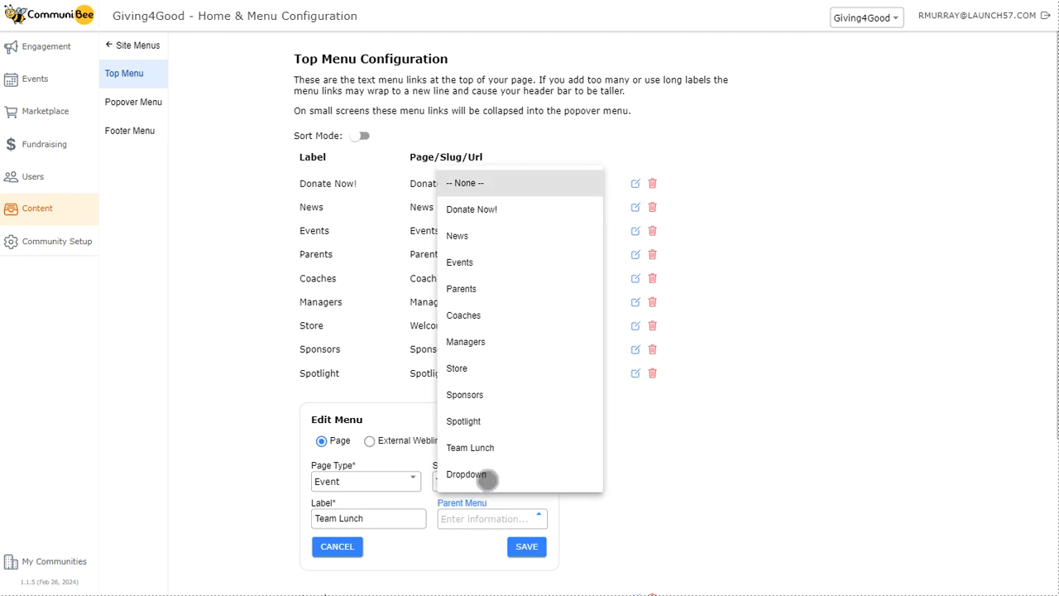
left_click(487, 474)
left_click(527, 547)
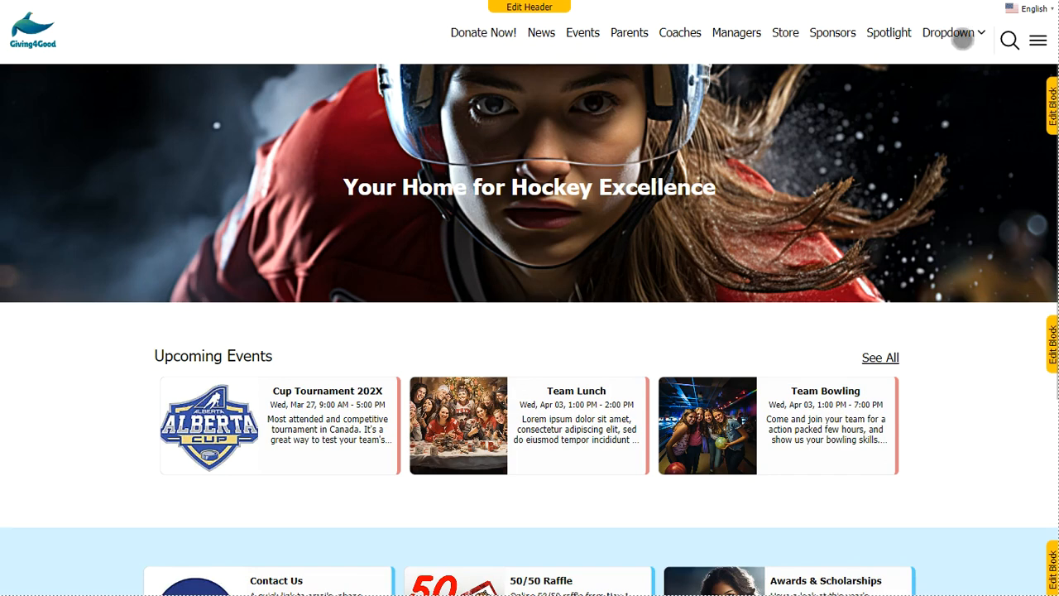
left_click(964, 39)
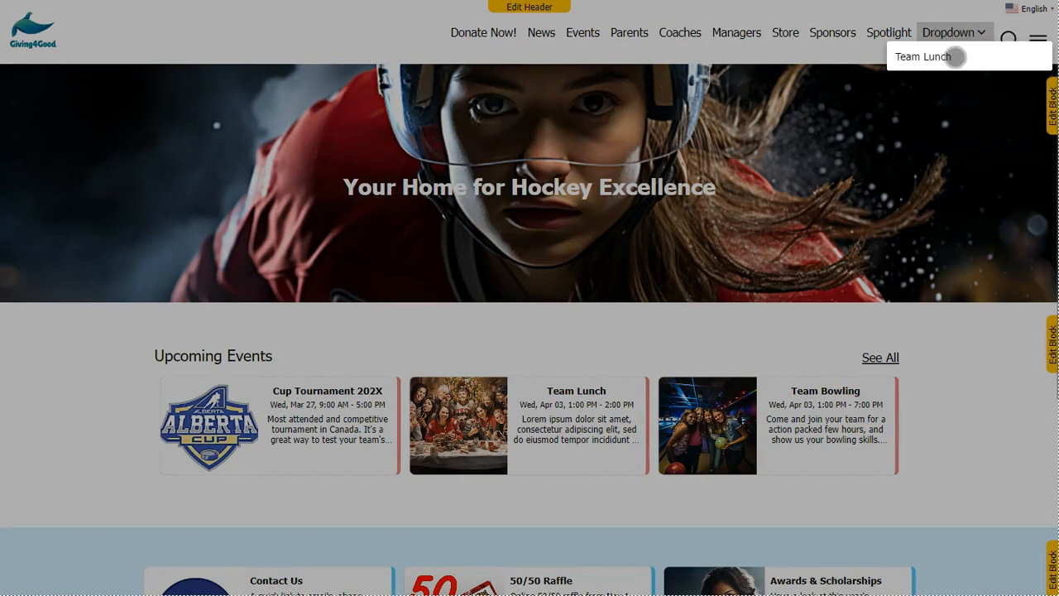